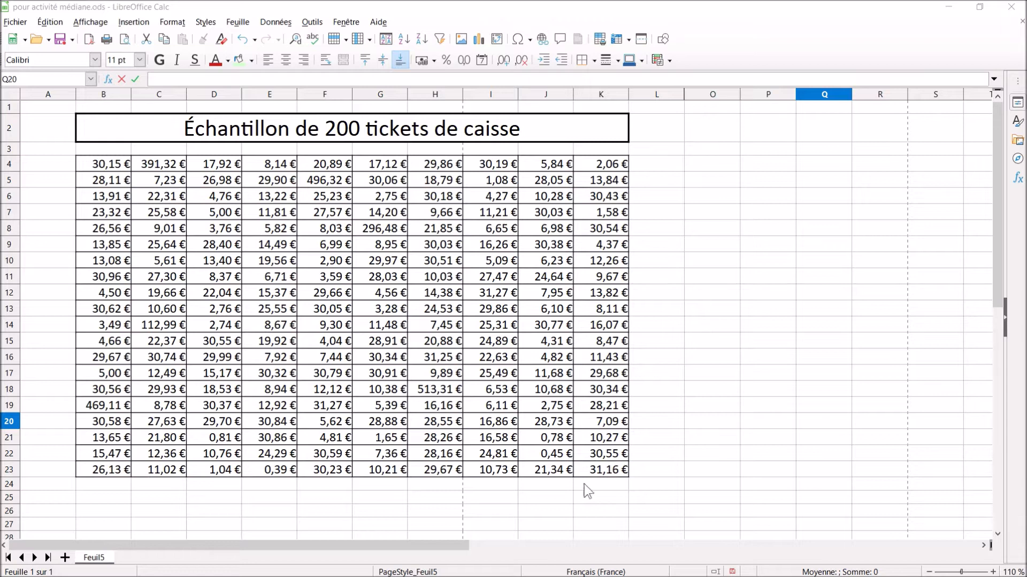
- Enter the label "Moyenne :" in cell J24, just below the receipts table
click(545, 484)
text(Mo)
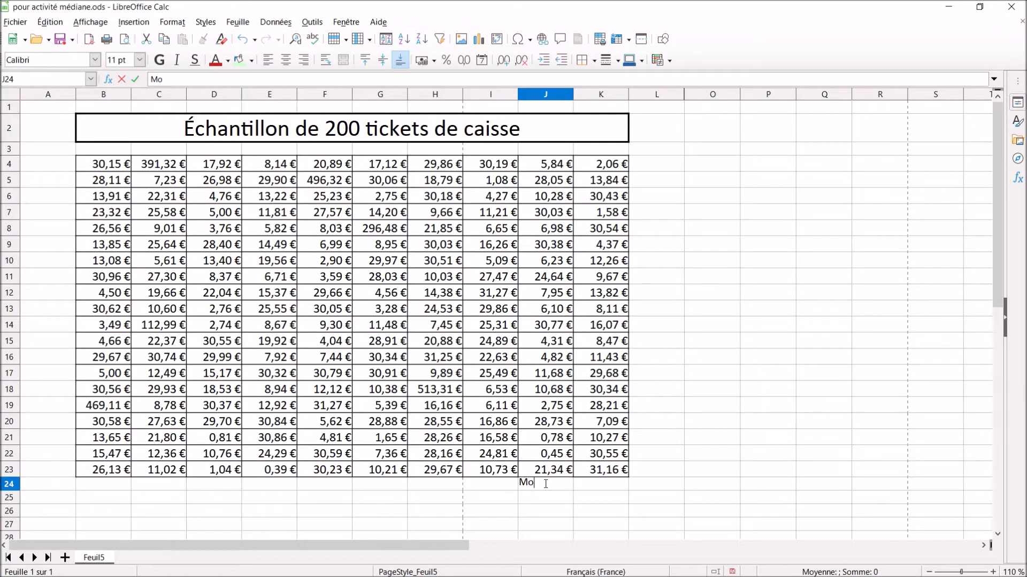
text(yenne :)
key(Tab)
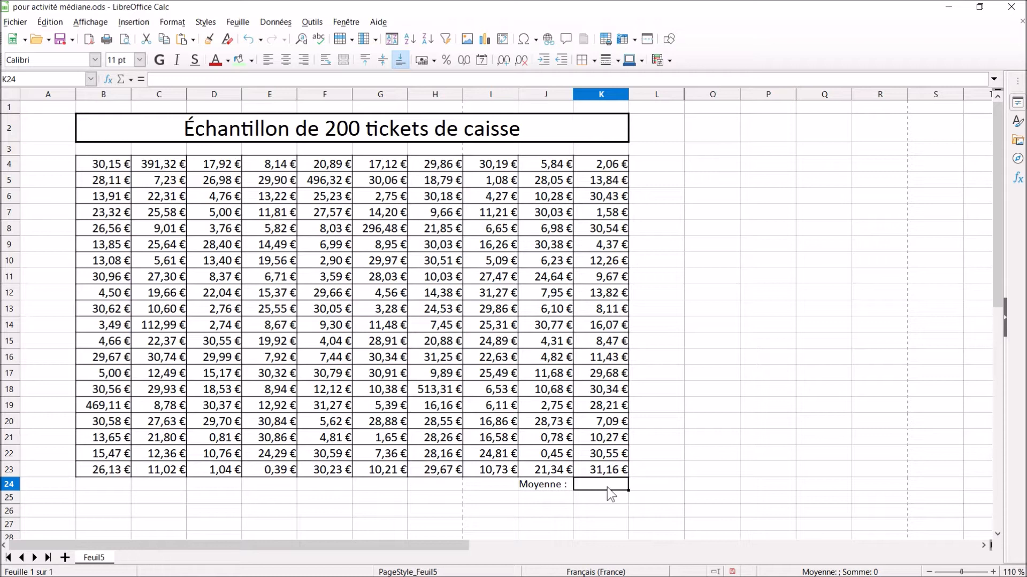
- Calculate the average of all receipts in cell K24 with the formula =moyenne(B4:K23)
text(=m)
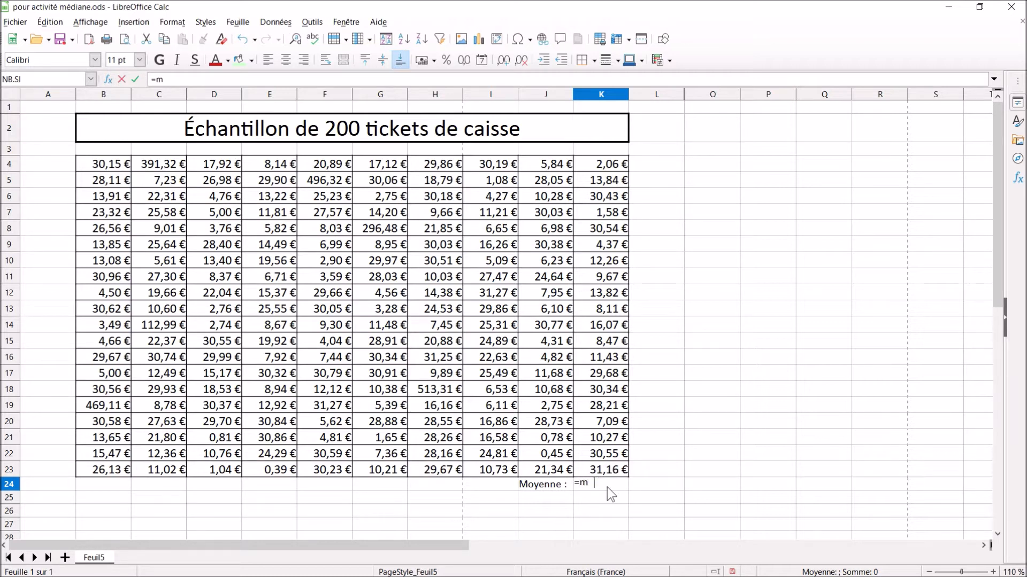
text(oyenne)
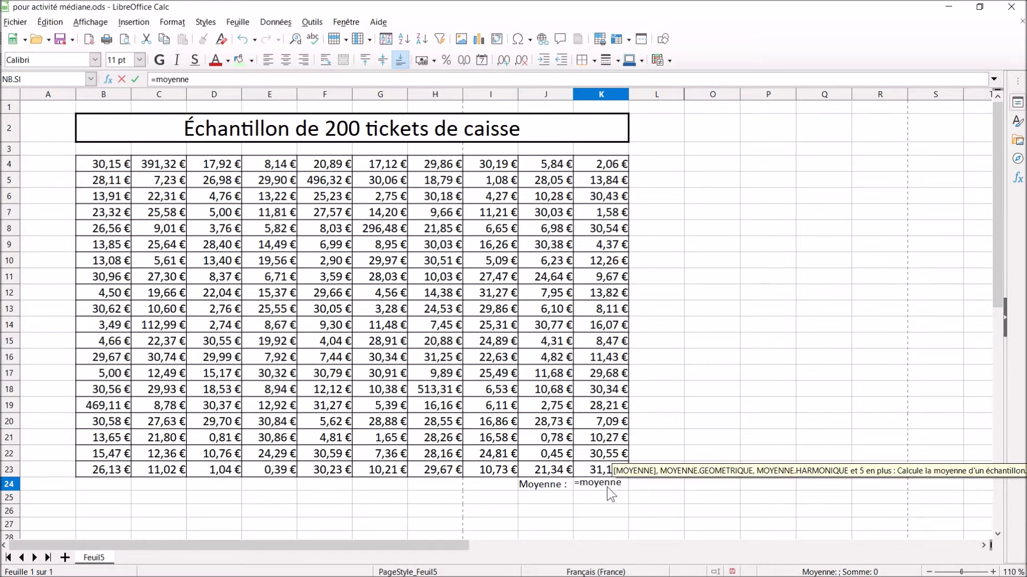
text(()
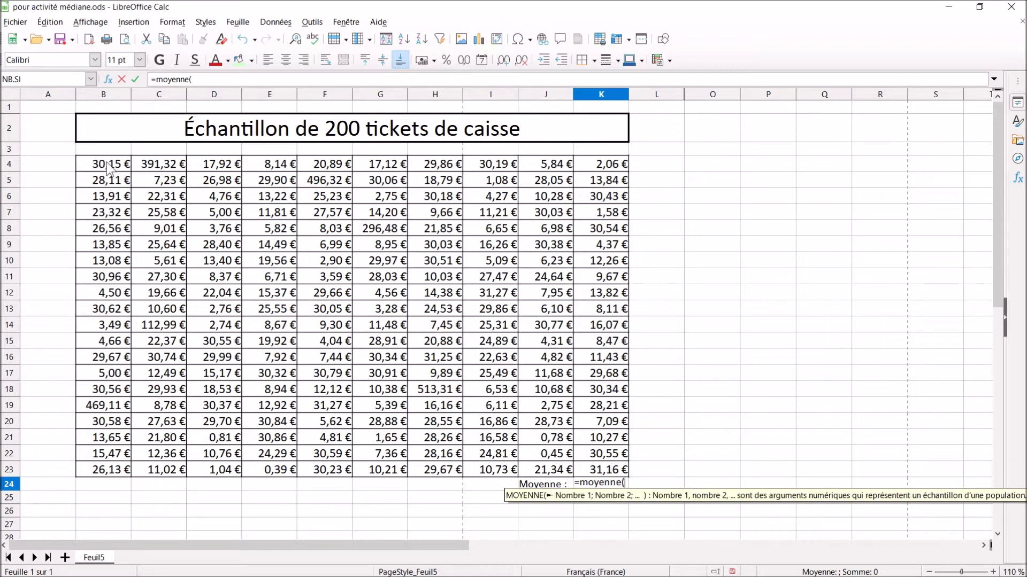
click(108, 166)
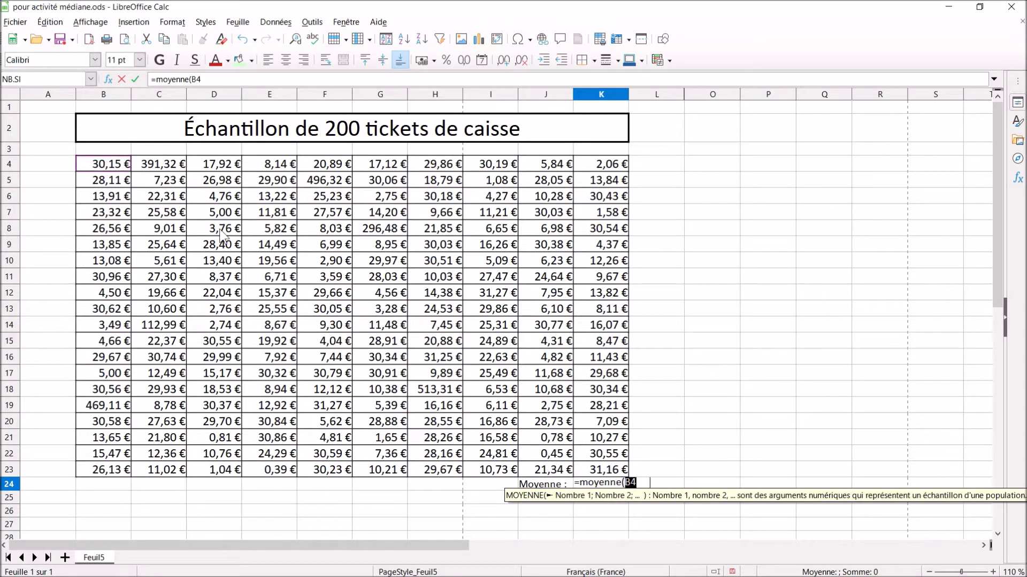
drag(604, 471, 606, 473)
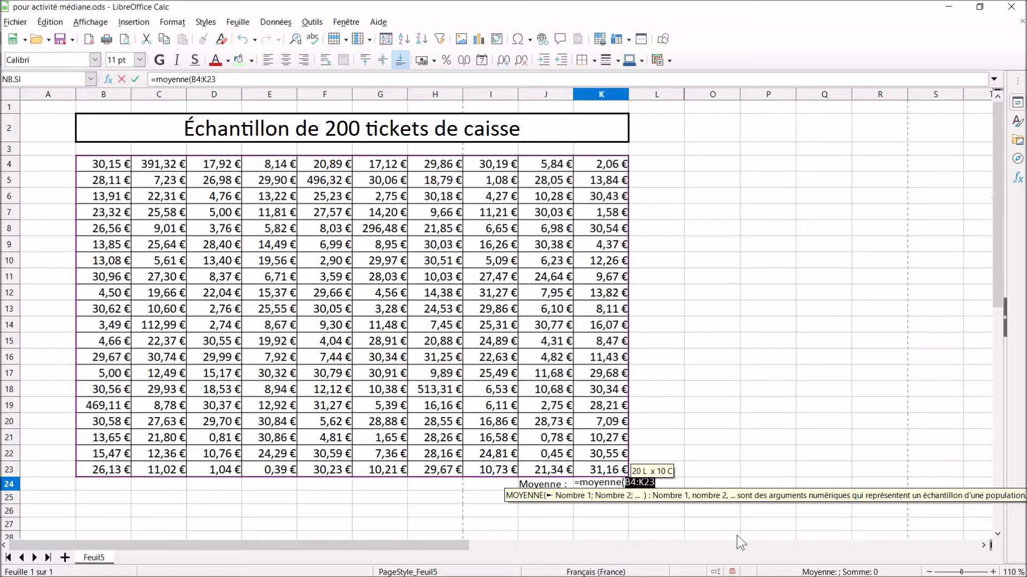
text())
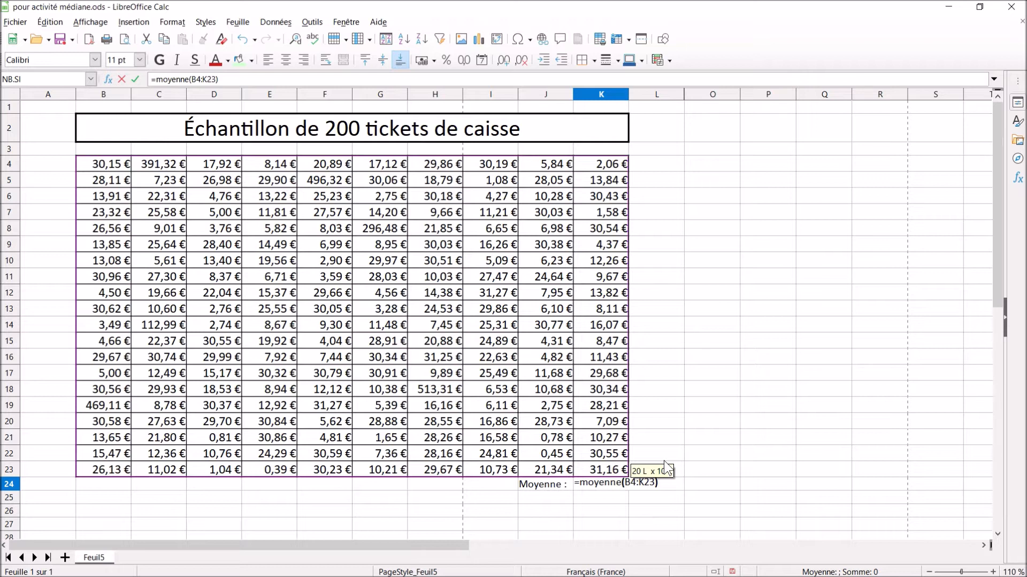
key(Return)
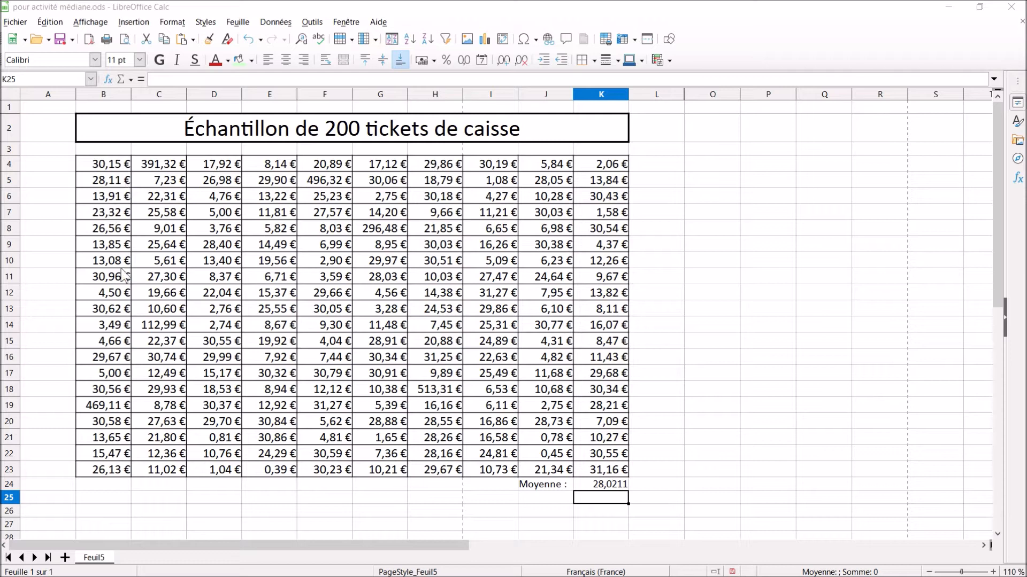
- Enter the average, 28,0211, as the minimum gift amount in the yellow cell N4
click(608, 485)
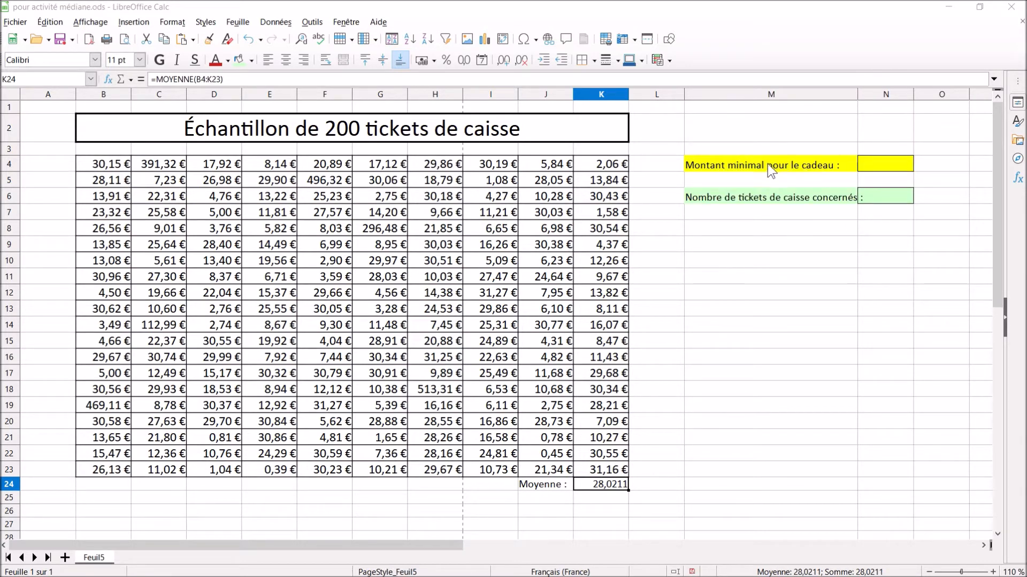
click(879, 163)
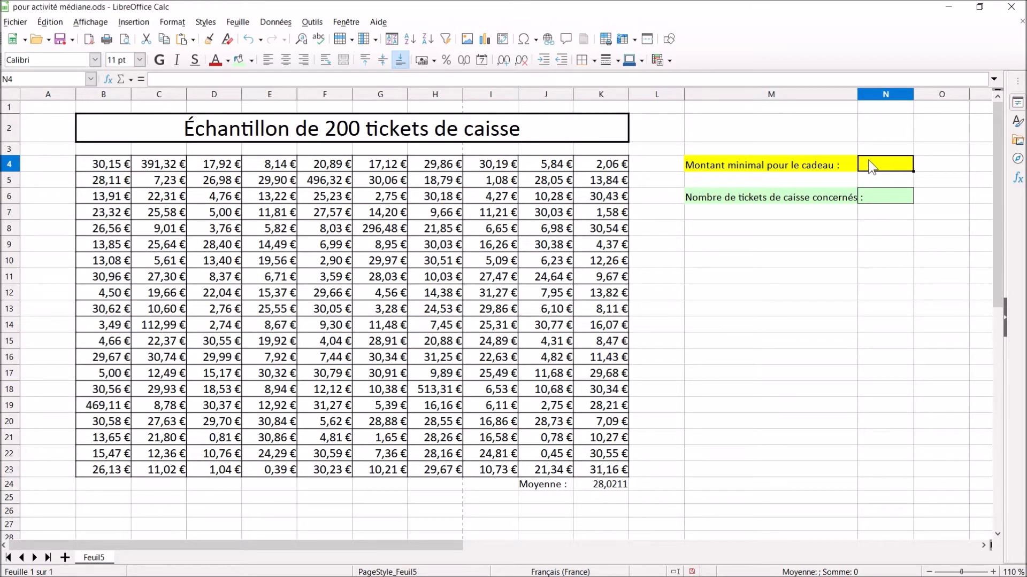
text(28)
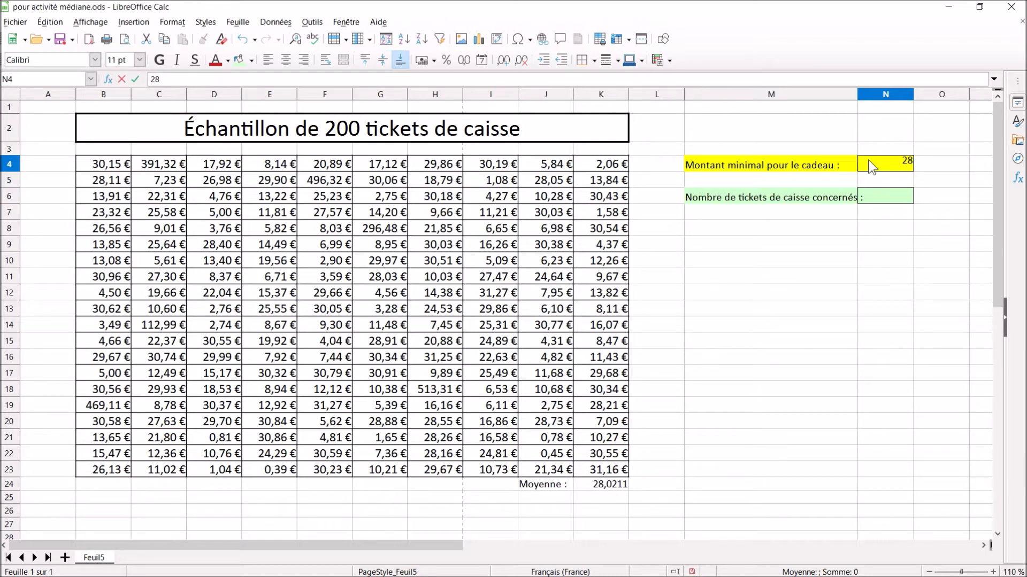
text(,0211)
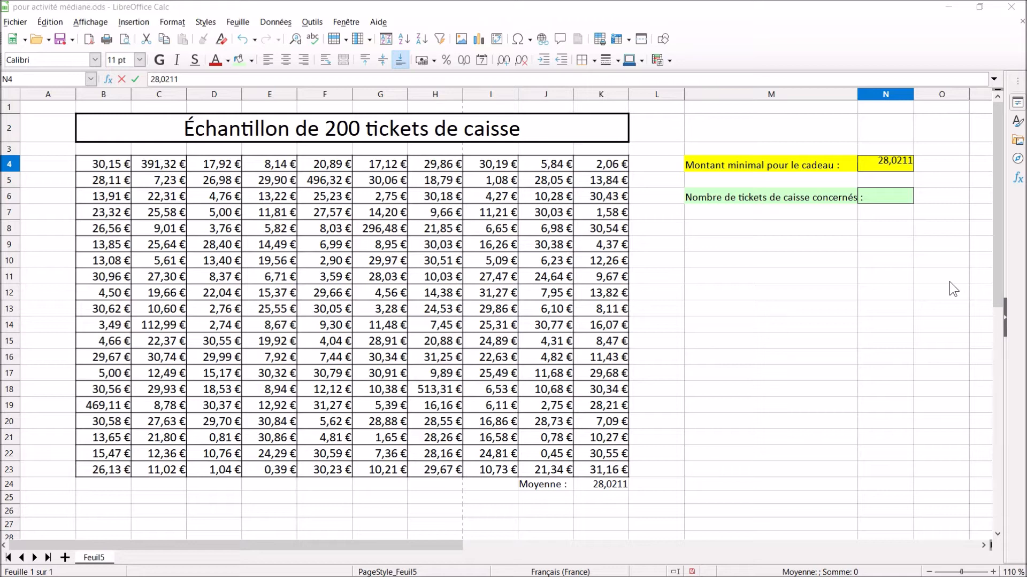
click(896, 161)
key(Return)
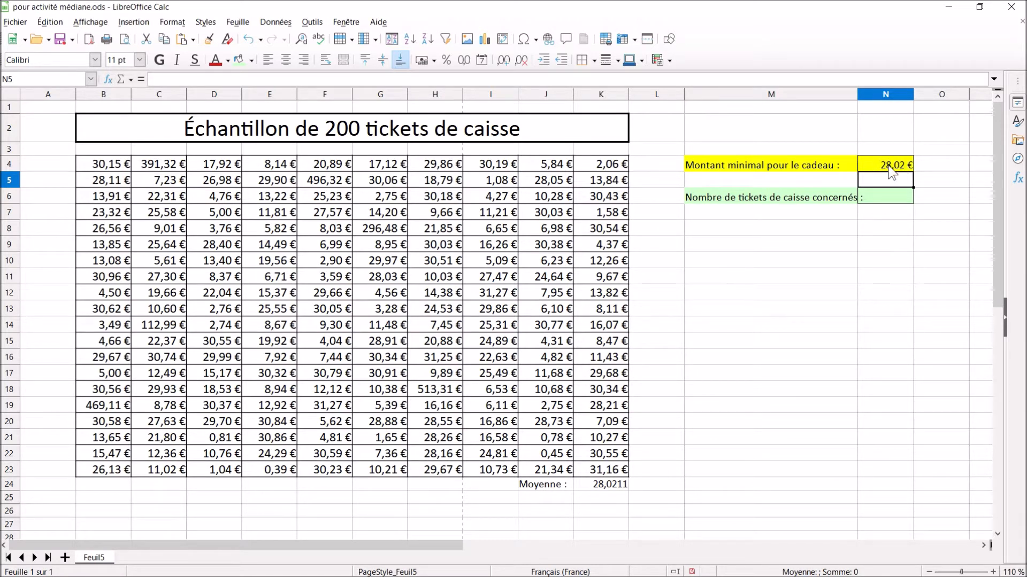
- Set up a conditional format on B4:K23 for cell values less than or equal to (est plus petit ou égal à) $Feuil5.$N$4
drag(107, 164, 274, 228)
drag(372, 297, 602, 472)
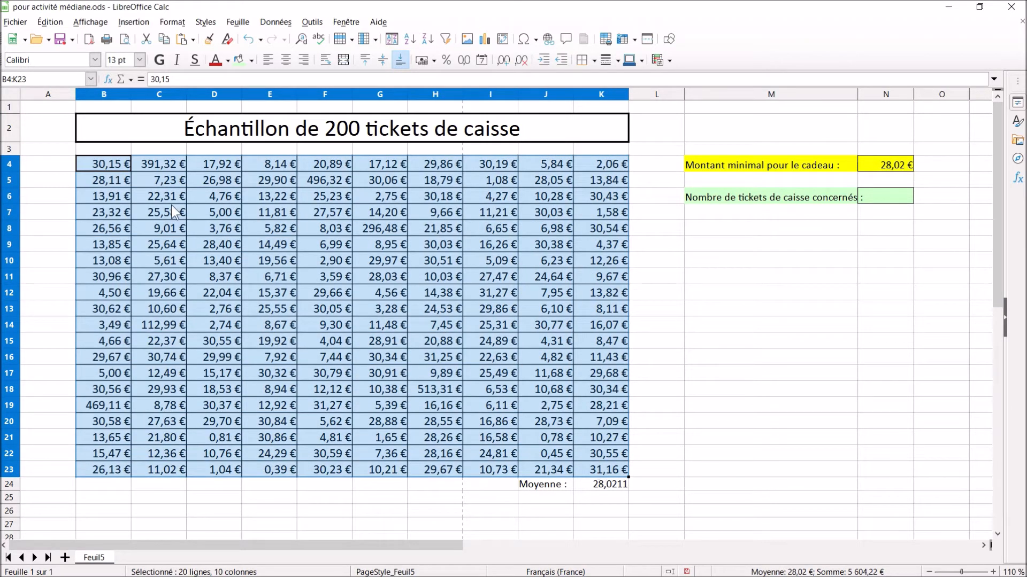
click(164, 22)
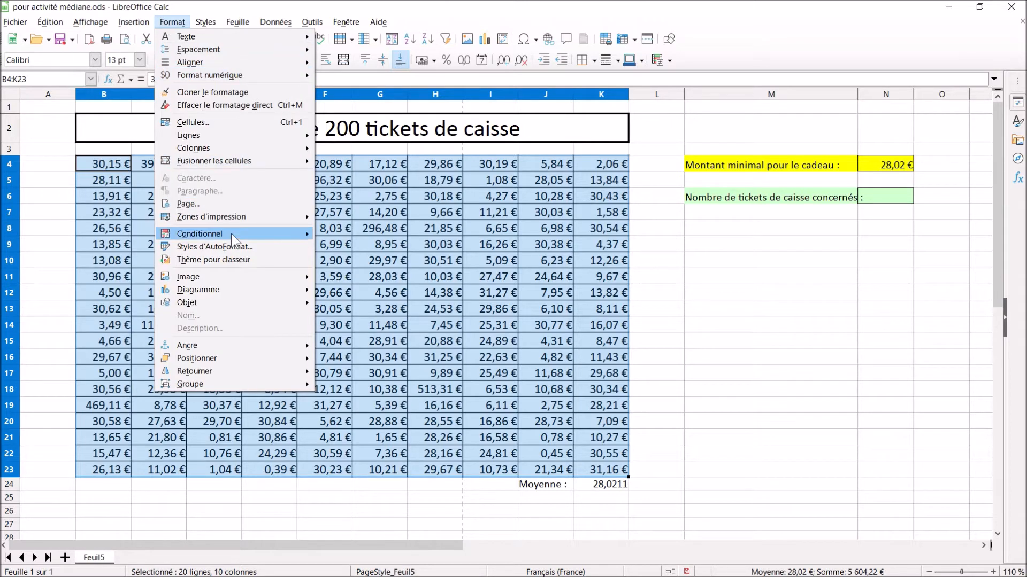
mouse_move(231, 236)
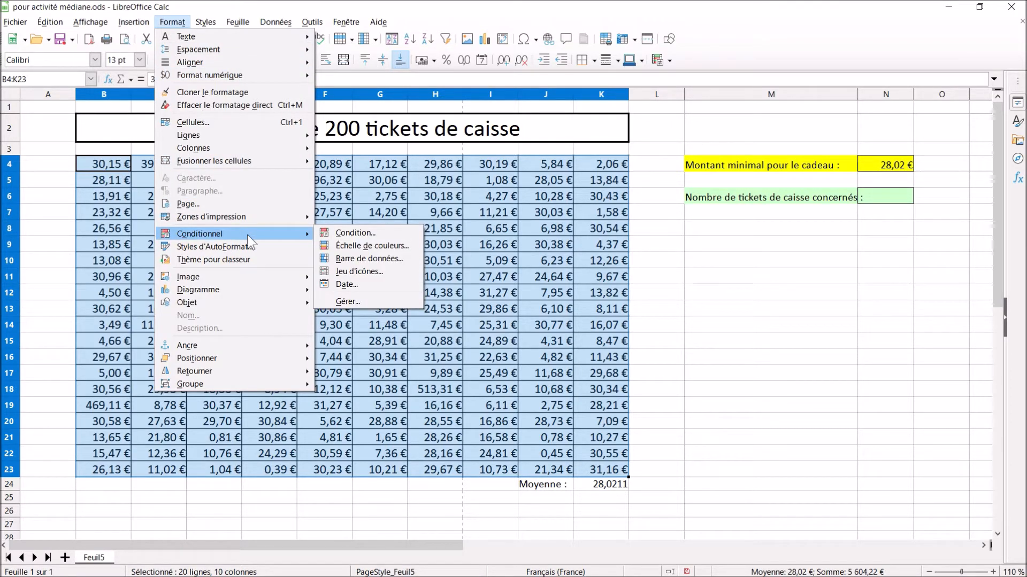
click(344, 232)
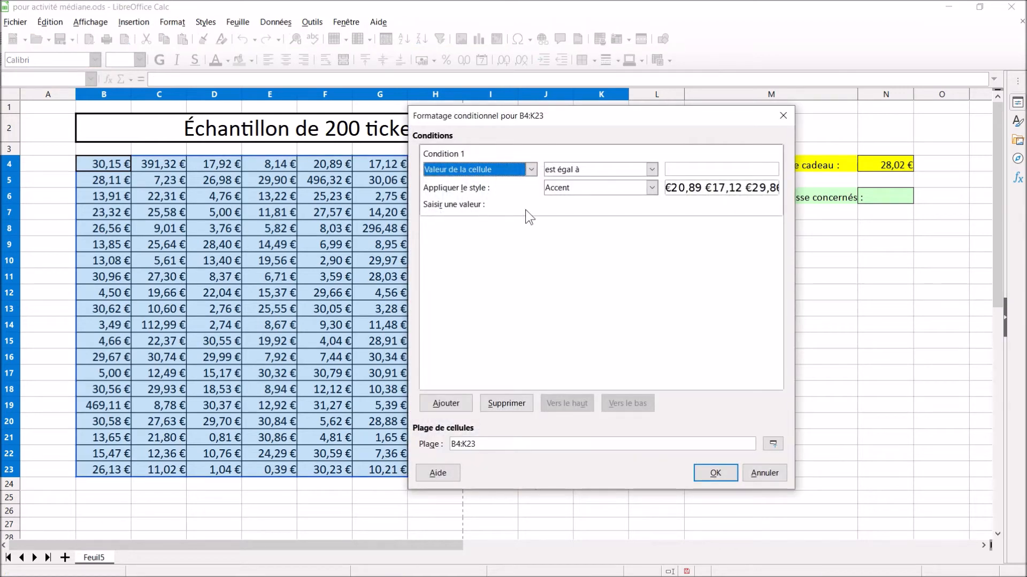
click(595, 171)
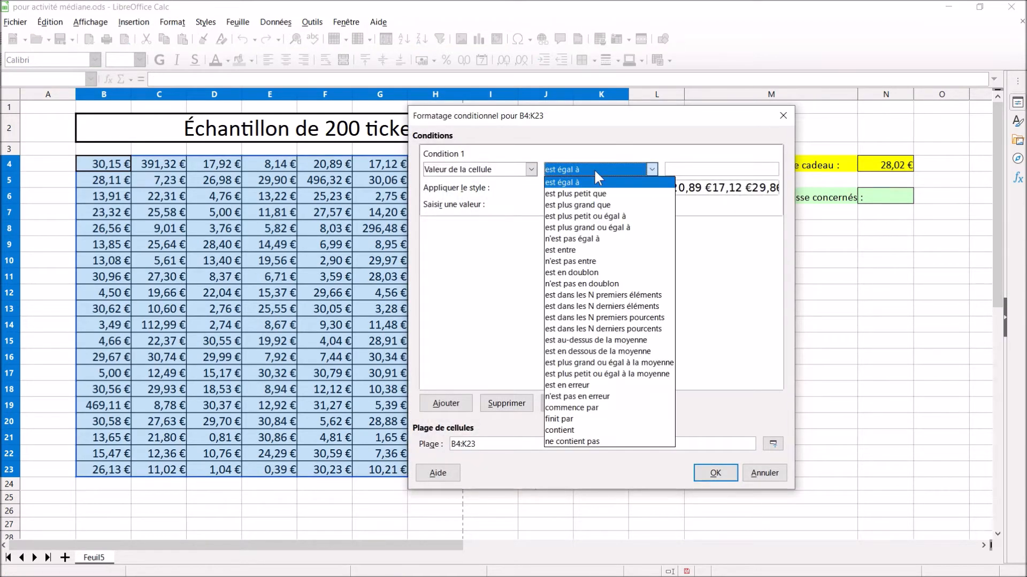
click(593, 216)
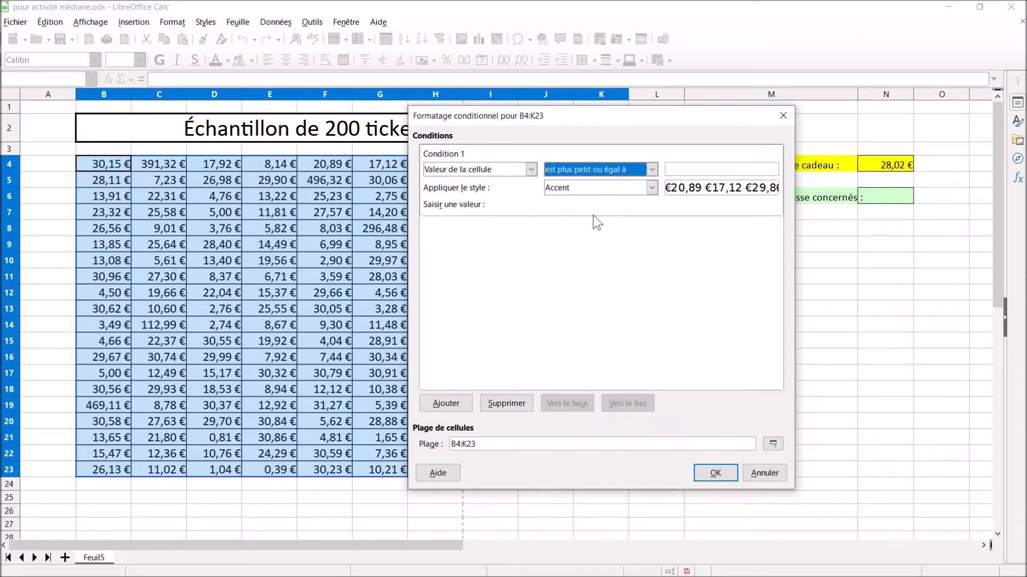
click(695, 170)
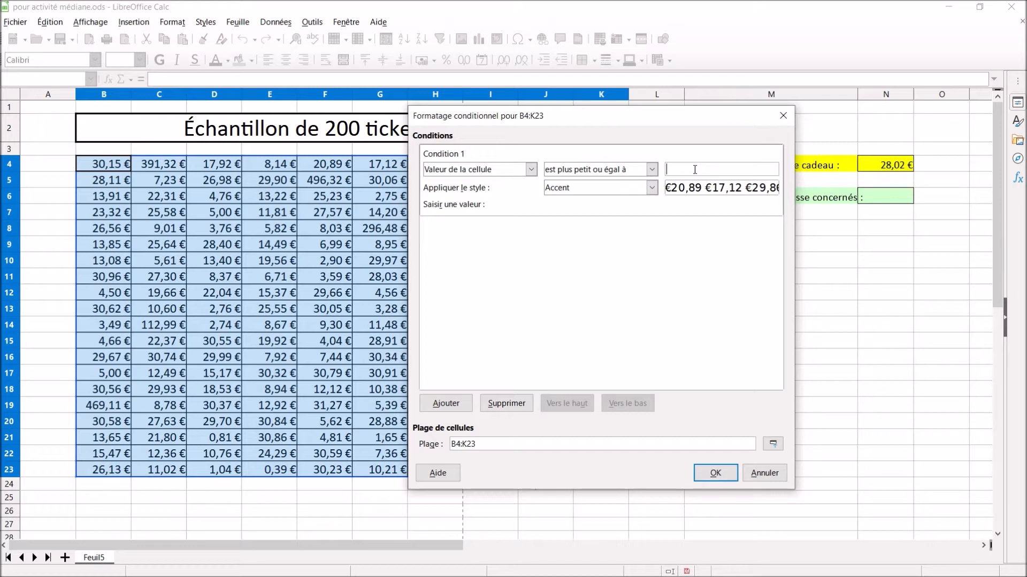
click(888, 170)
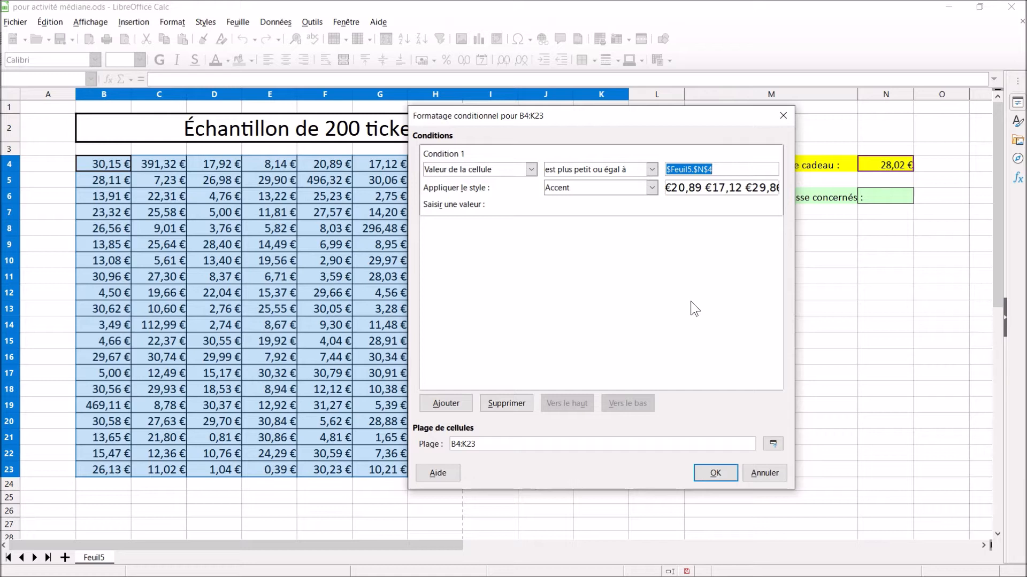
- Assign the Good style to the condition and apply the conditional formatting to the receipts
click(651, 187)
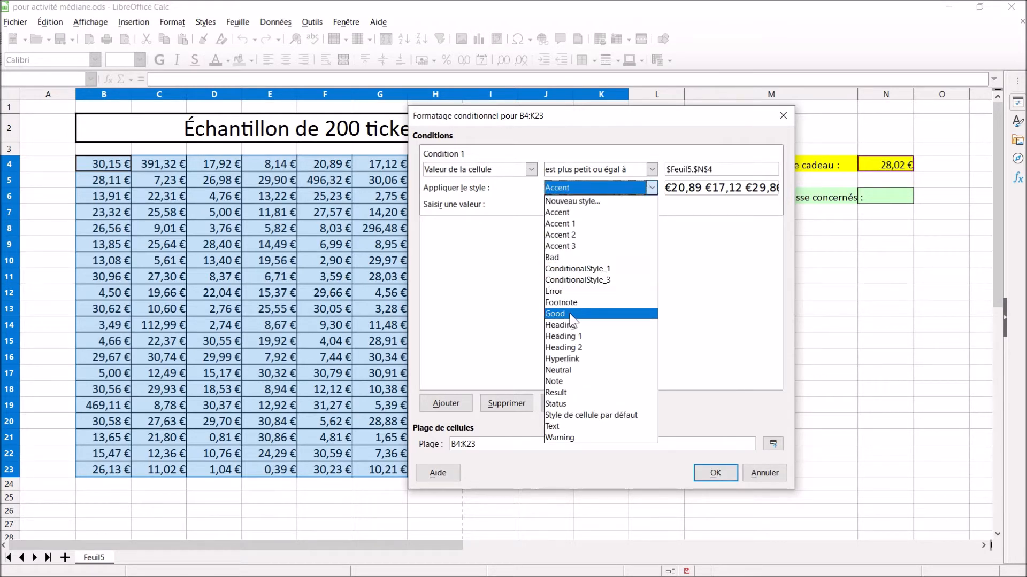
click(553, 313)
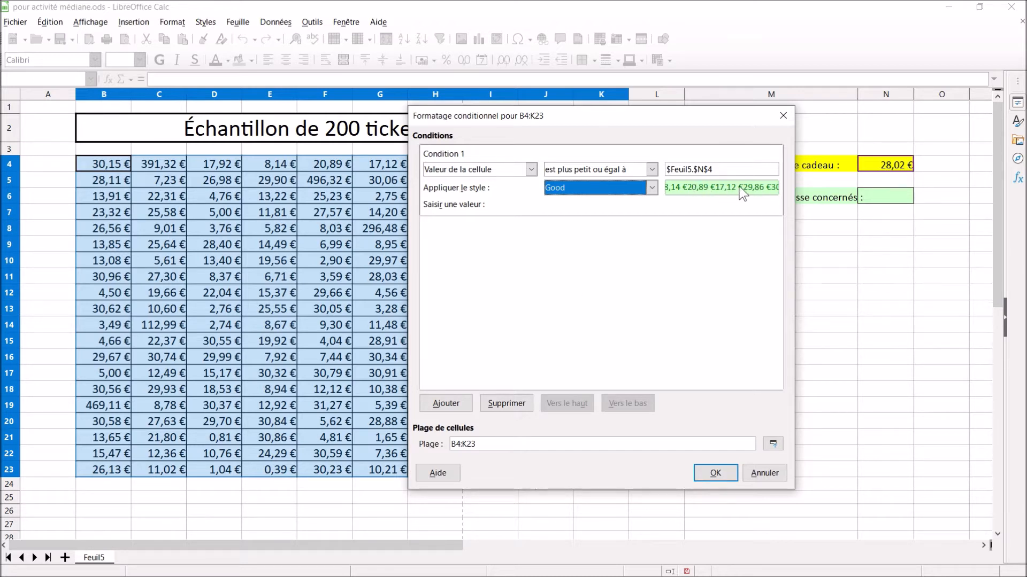
click(717, 473)
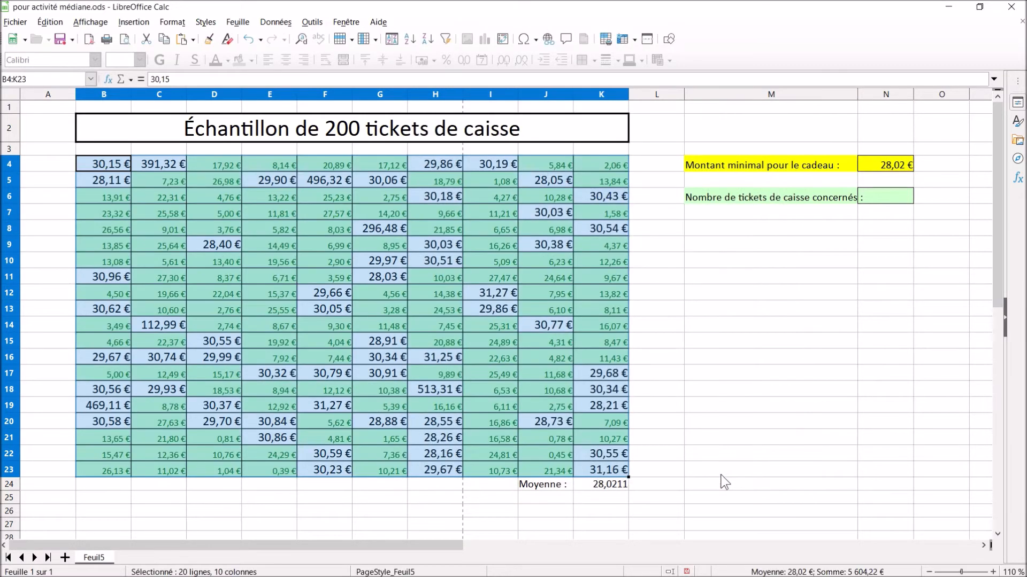
click(732, 389)
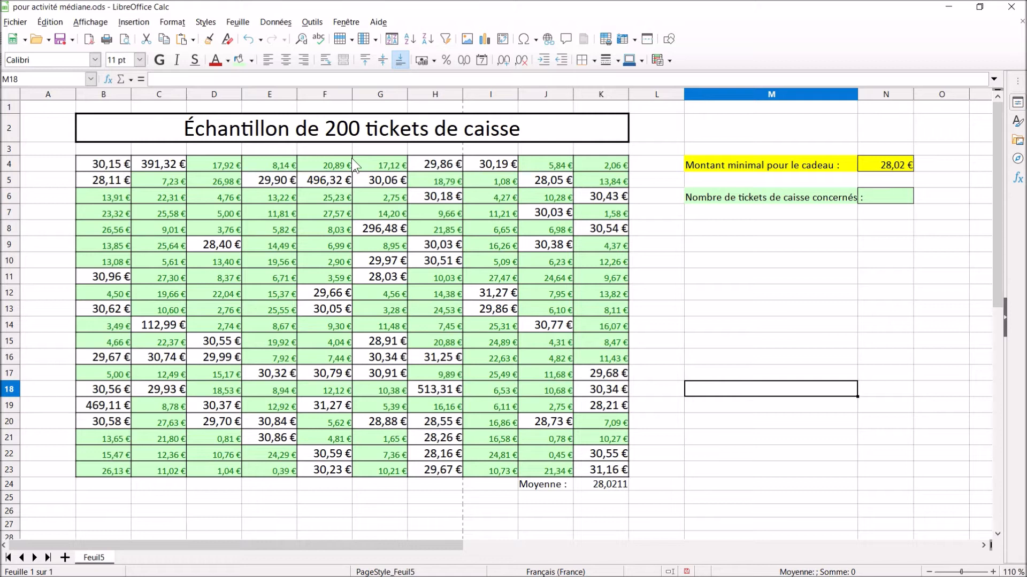
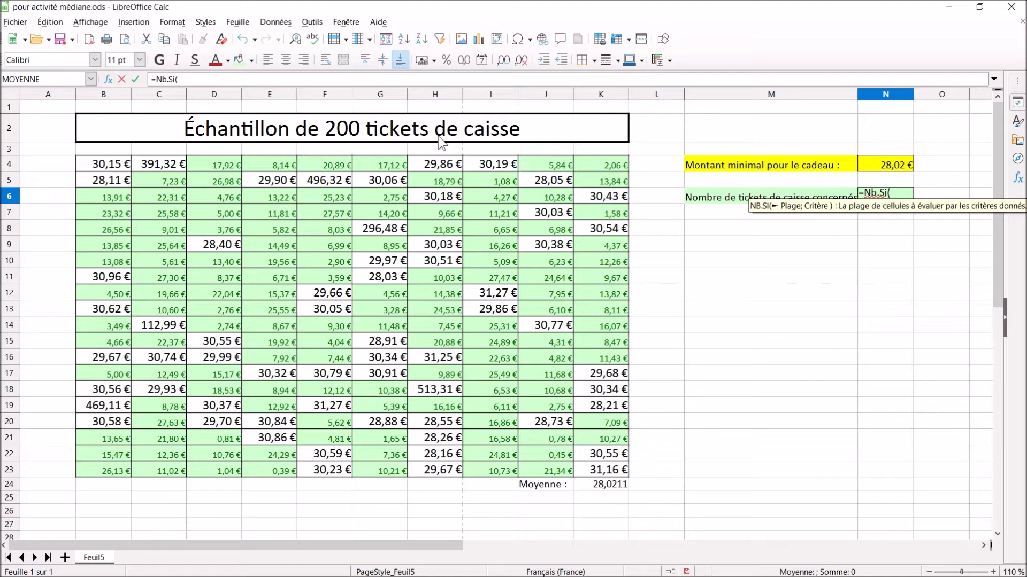
- Complete the receipt-counting formula in N6 as =Nb.Si(B4:K23;"<="&N4)
drag(101, 168, 600, 474)
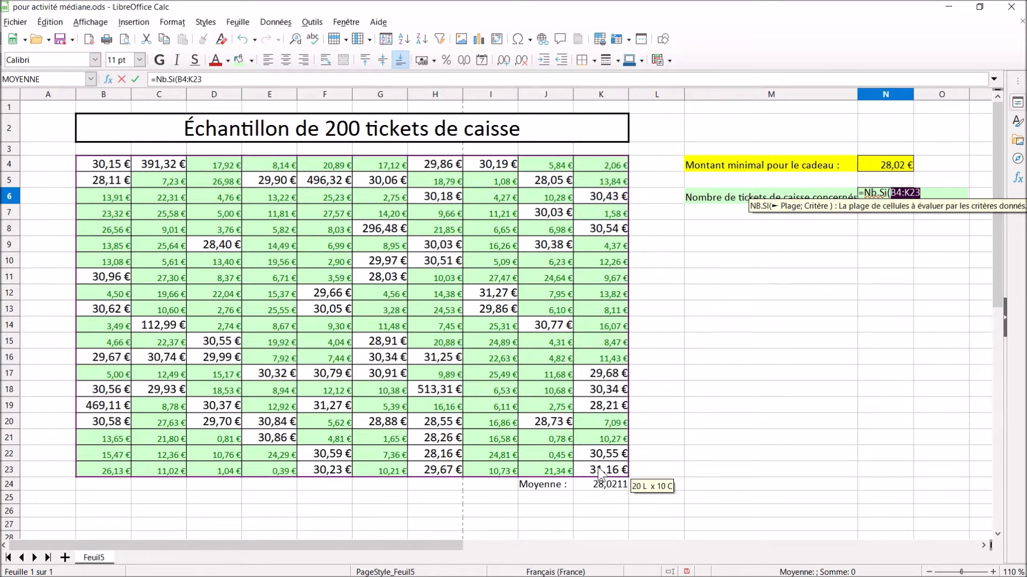
text(;)
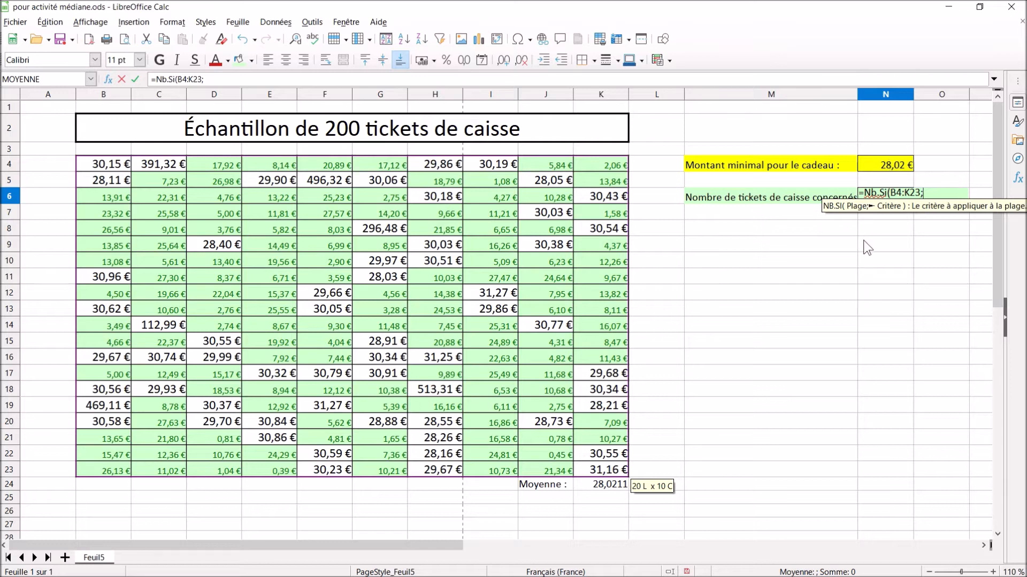
text(")
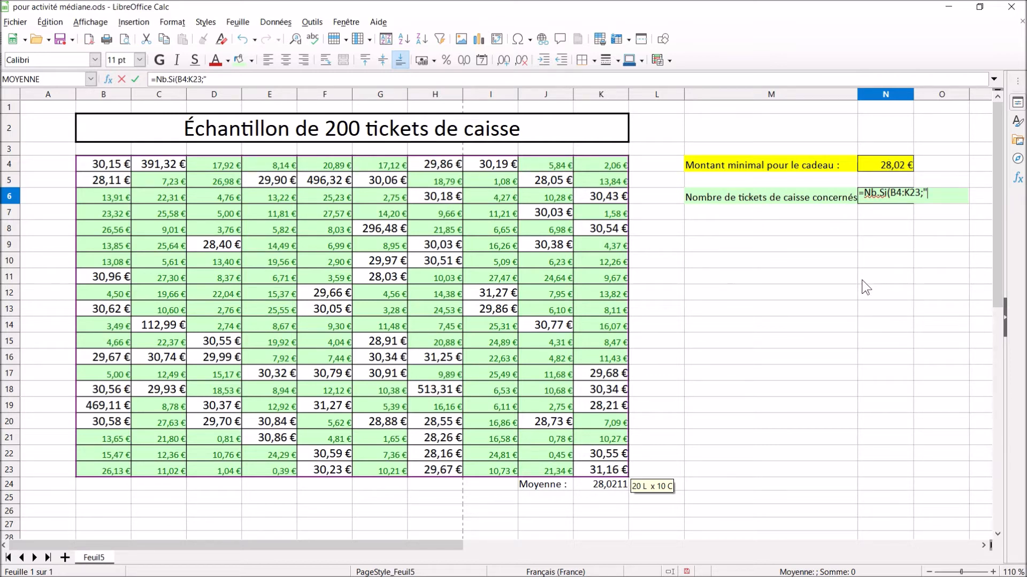
text(<=")
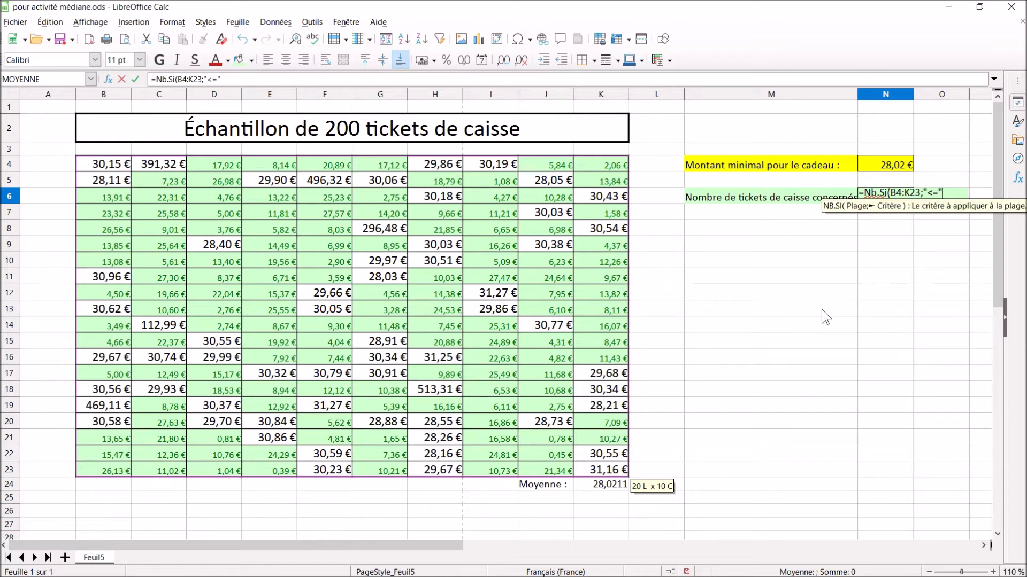
text(&)
click(902, 167)
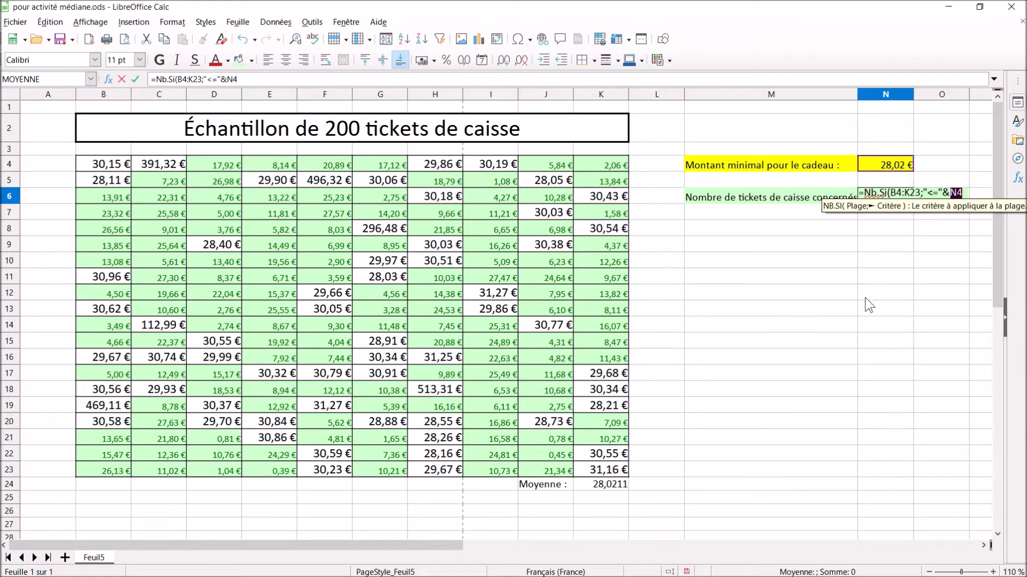
text())
key(Return)
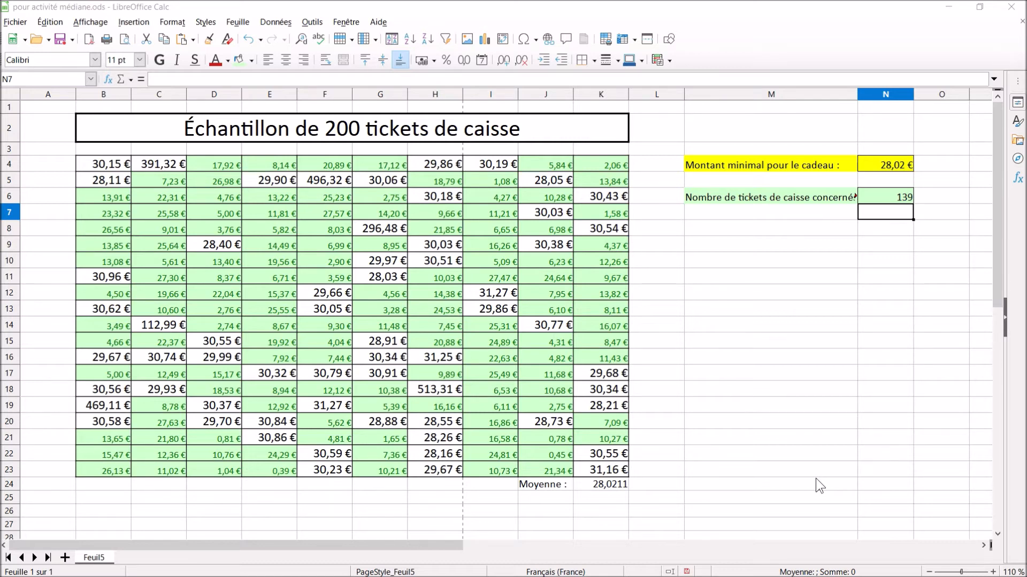
- Test 20 and 15, in that order, as the minimum gift amount in the yellow cell N4
click(872, 164)
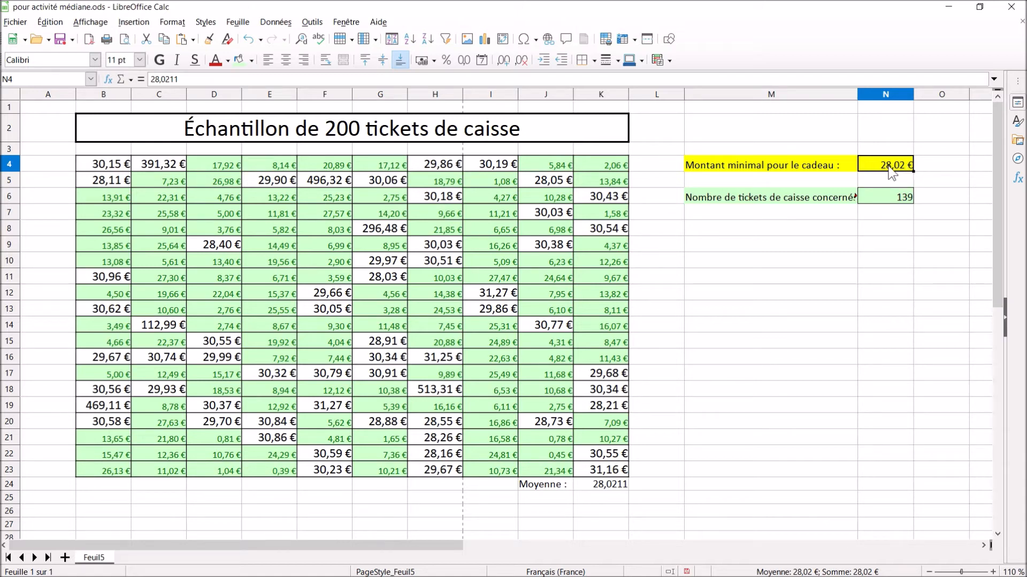
text(20)
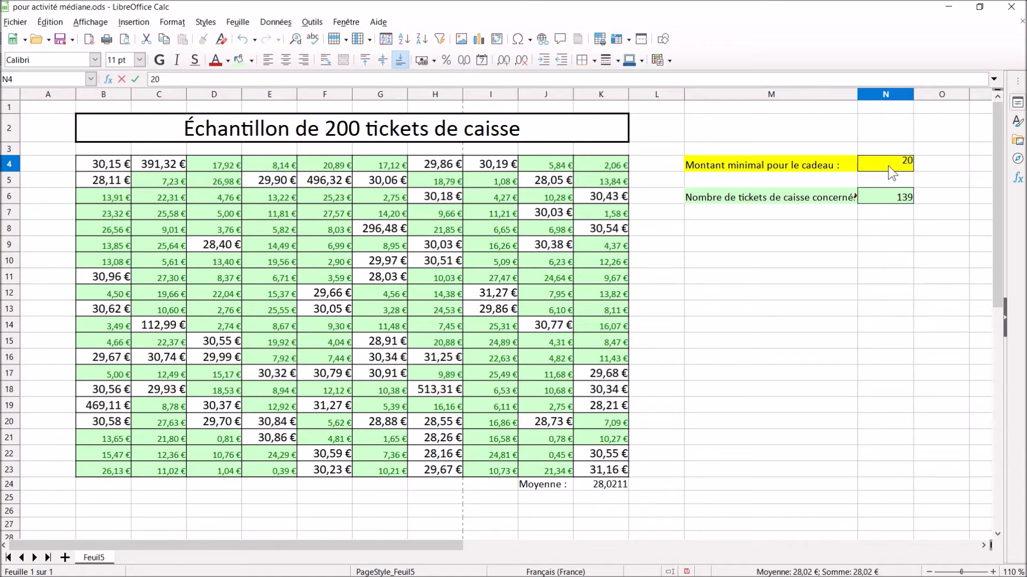
key(Return)
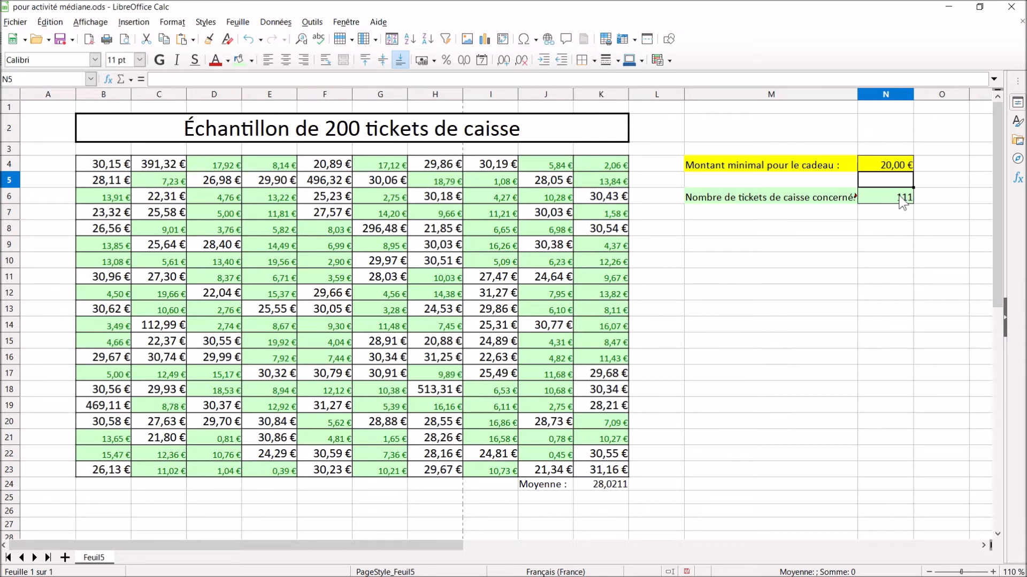
click(886, 166)
text(15)
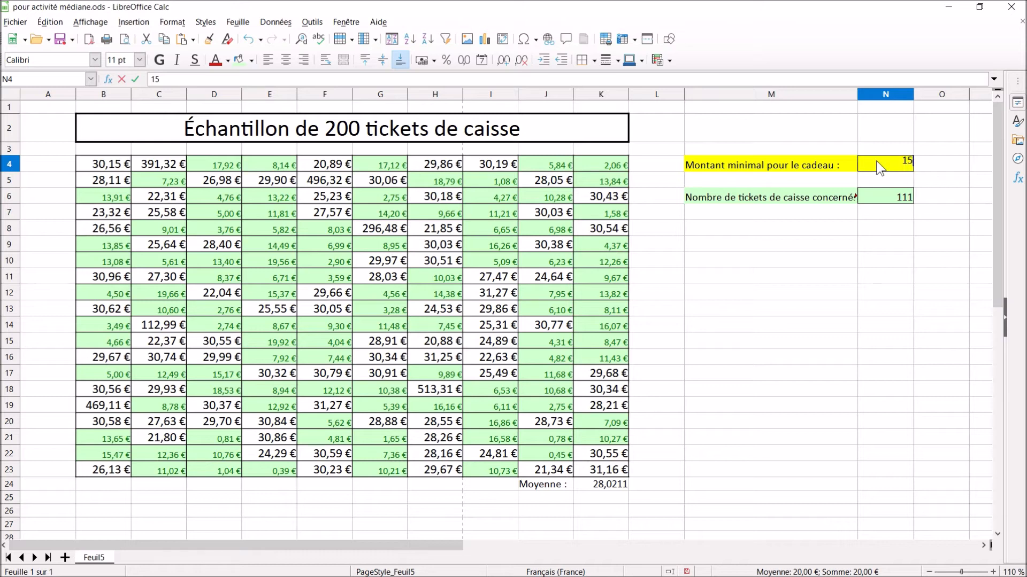
key(Return)
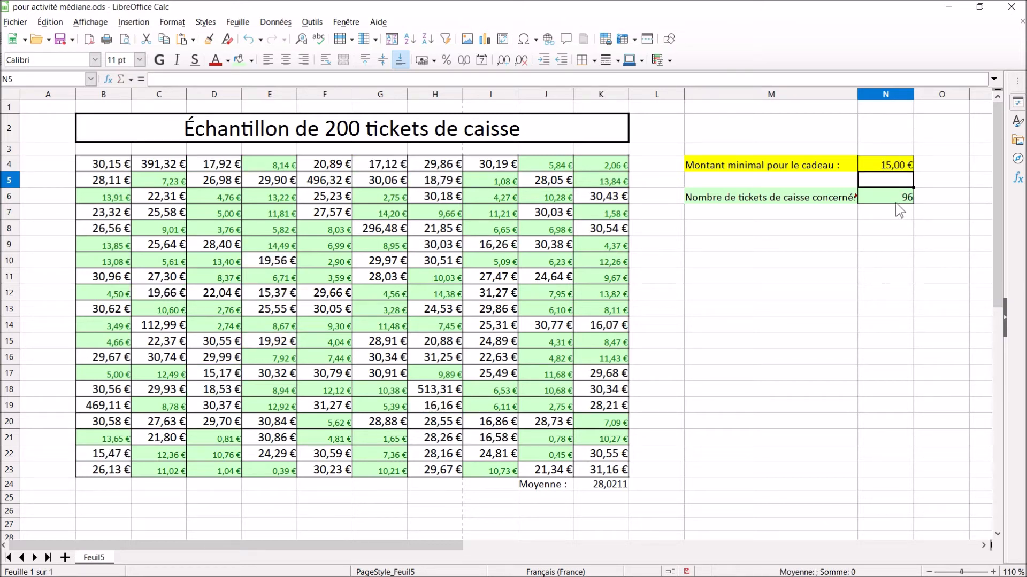
- Try 16 followed by 17 as the minimum gift amount in N4
click(891, 173)
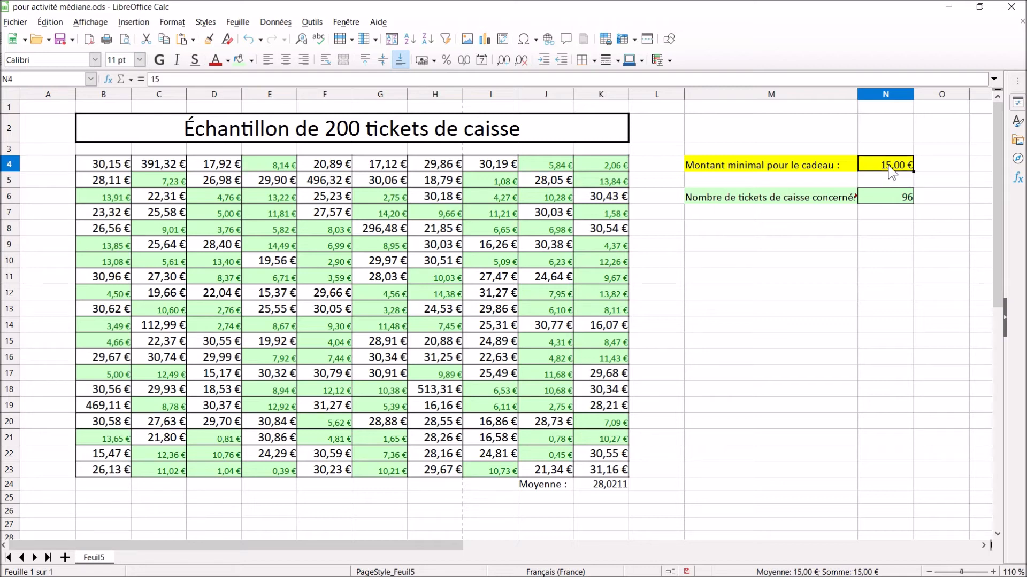
text(16)
key(Return)
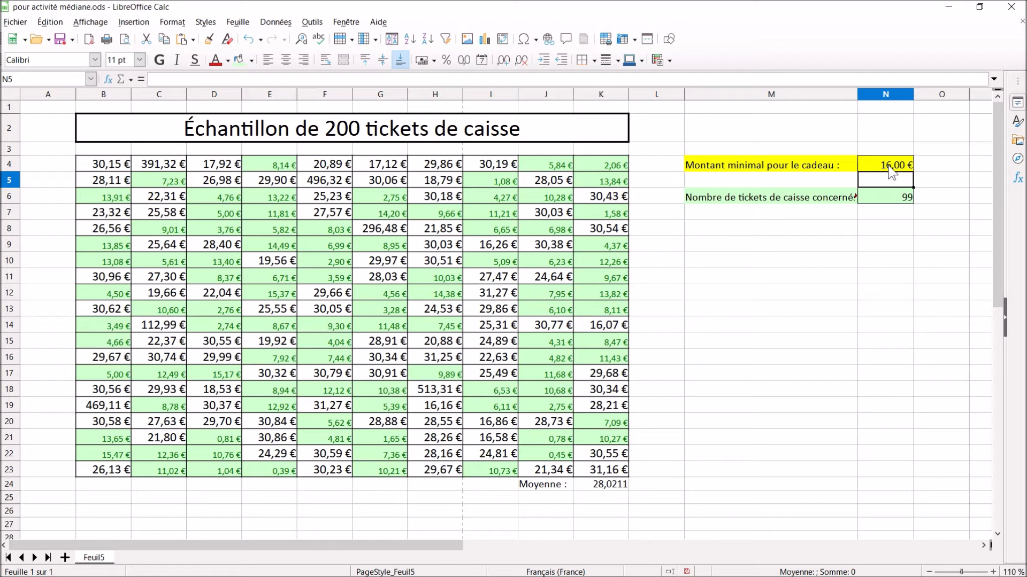
click(889, 167)
text(17)
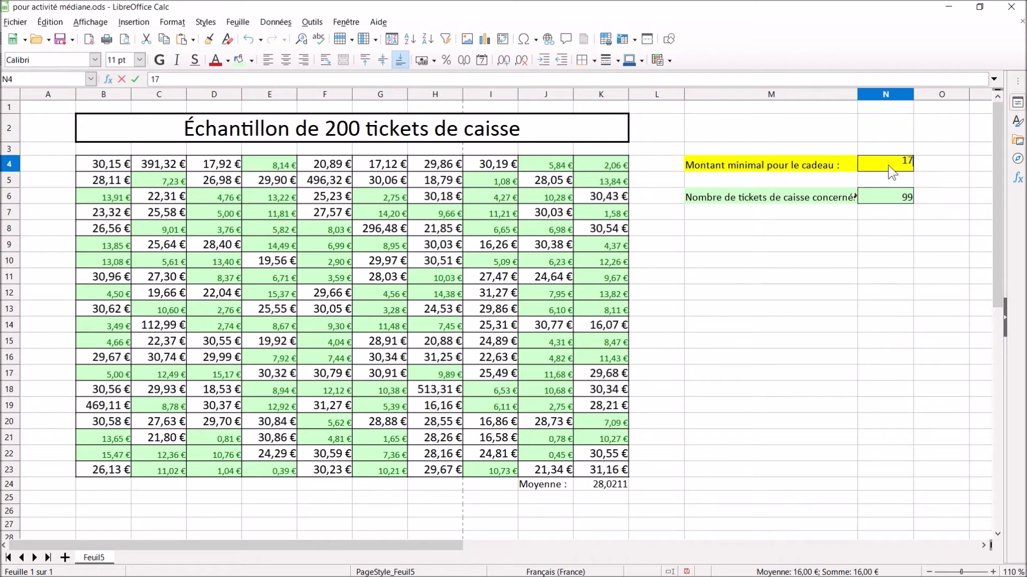
key(Return)
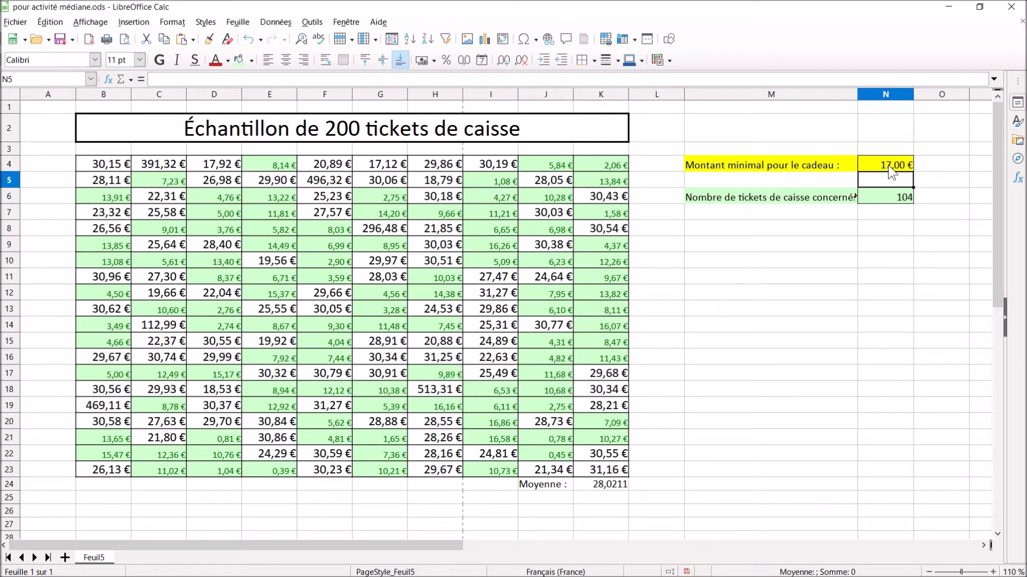
- Refine the minimum gift amount in N4 by trying 16,2 followed by 16,1
click(891, 171)
text(16,2)
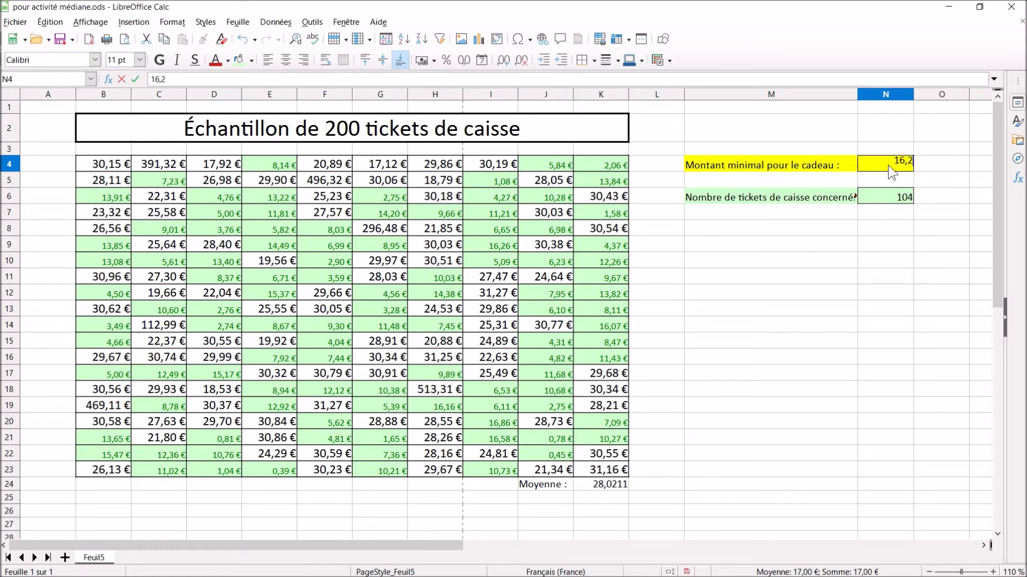
key(Return)
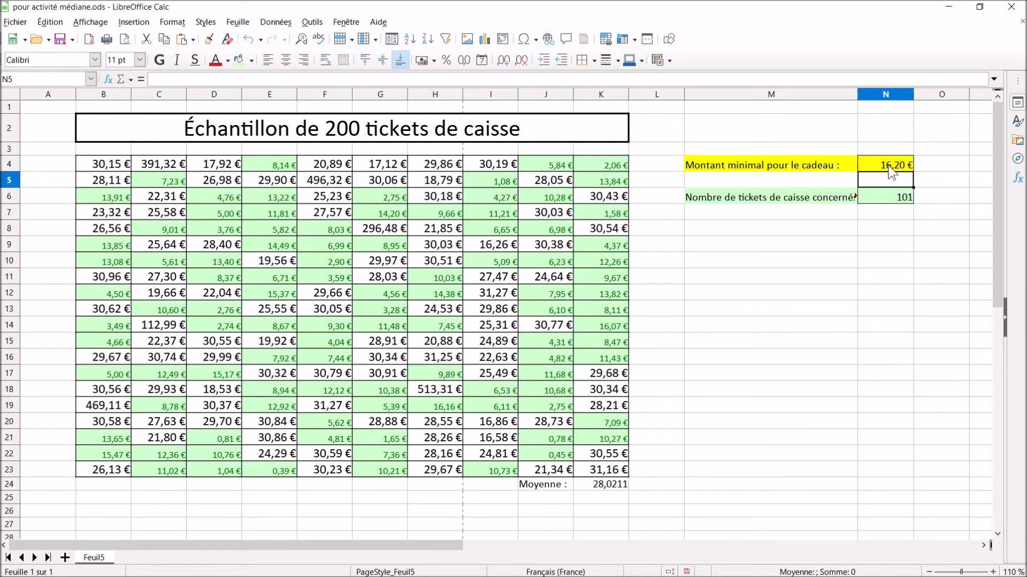
click(890, 171)
text(16,)
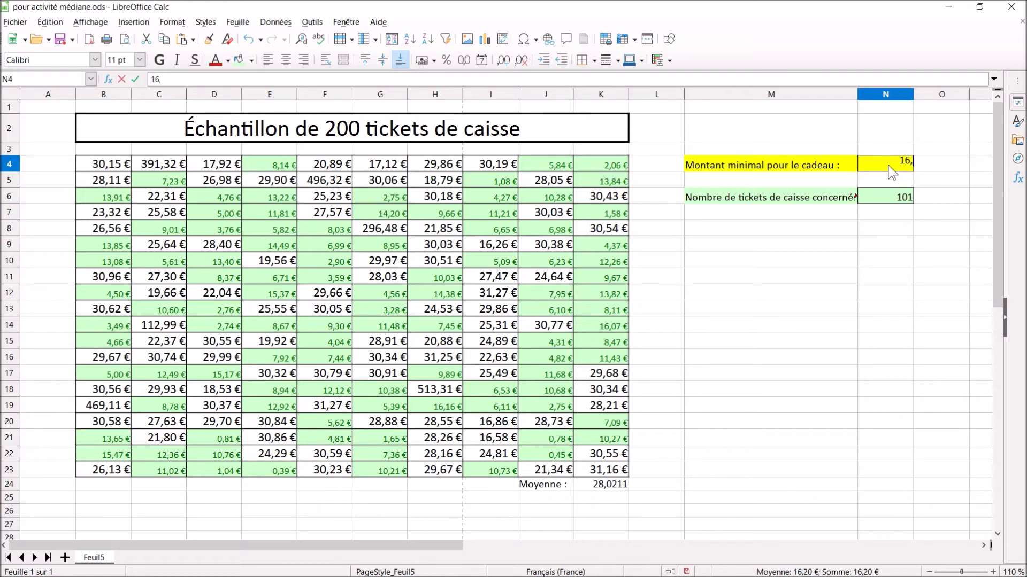
text(1)
key(Return)
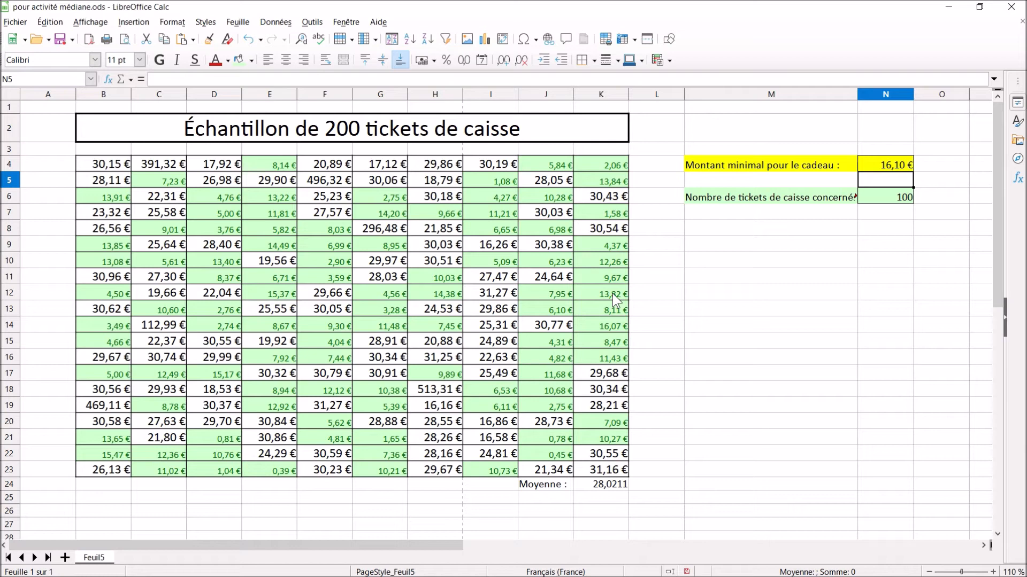
- Test slightly higher minimum gift amounts in N4, entering 16,11 followed by 16,12
key(Up)
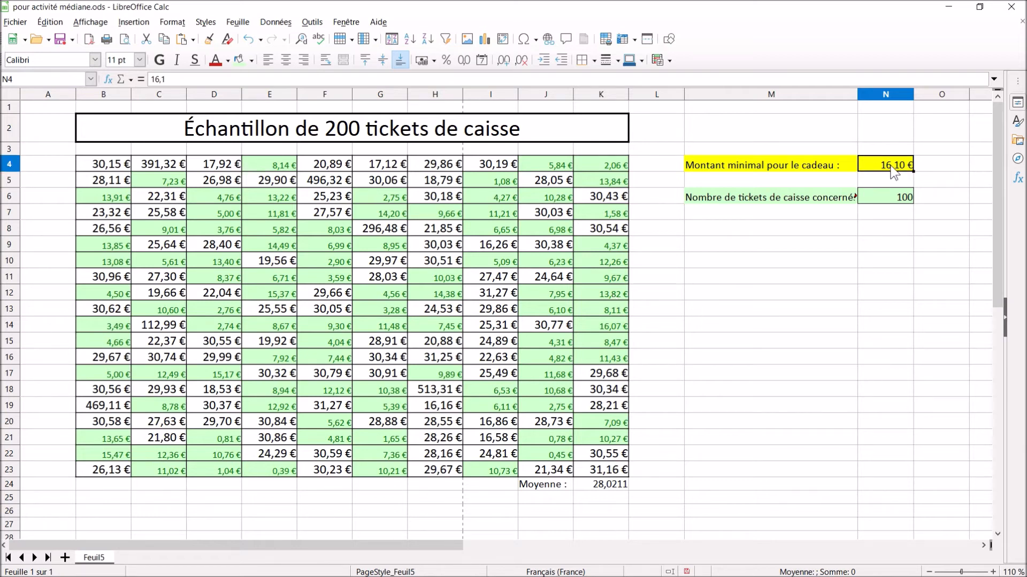
text(16,11)
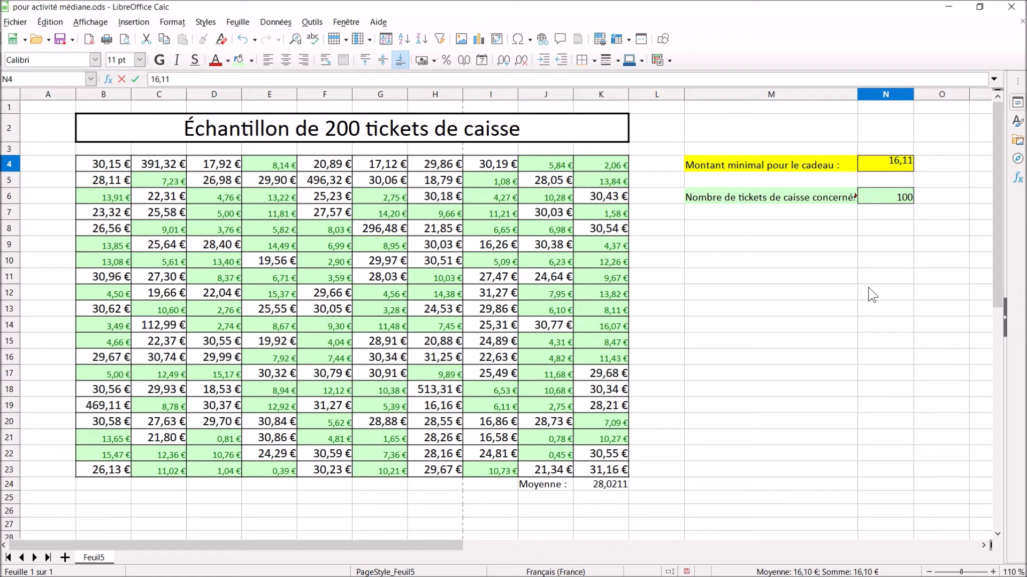
key(Return)
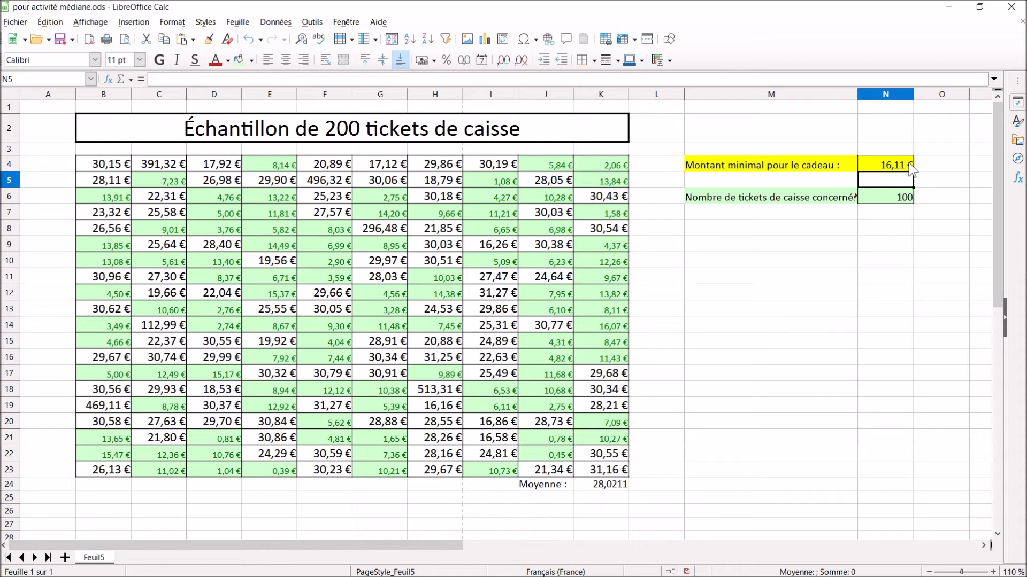
click(892, 167)
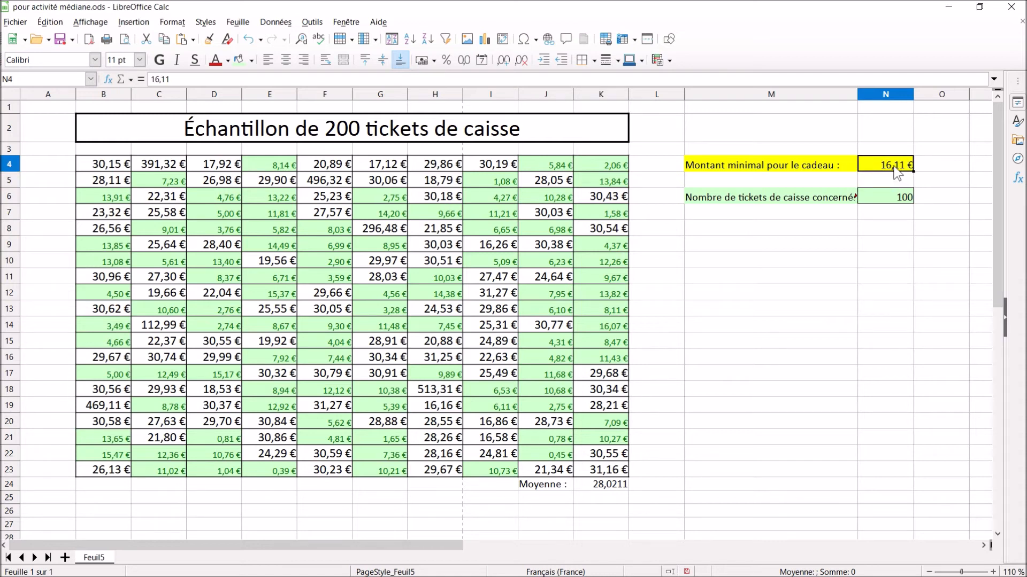
text(16,12)
key(Return)
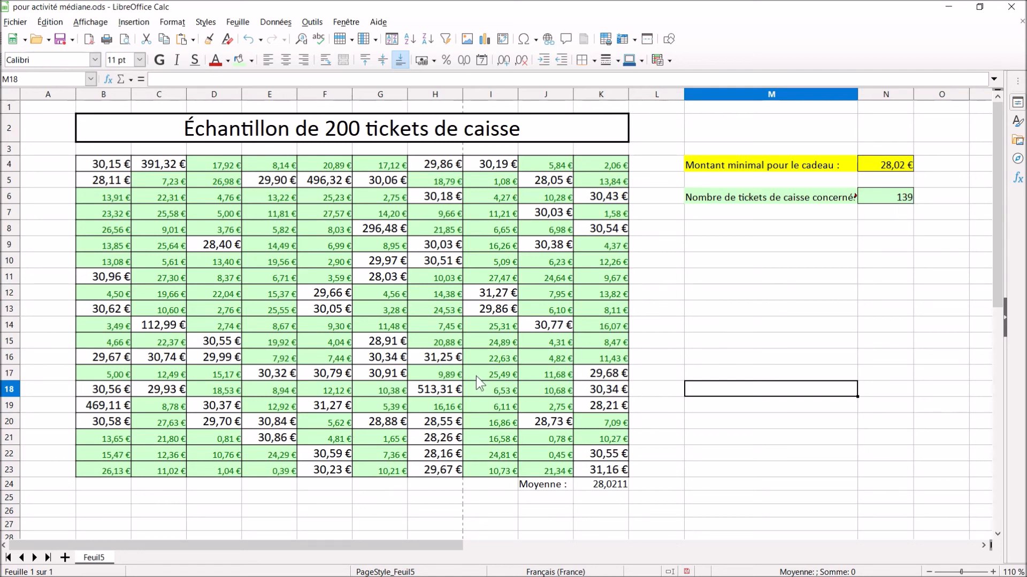
- Set the minimum gift amount in N4 to 32
click(883, 173)
text(32)
key(Return)
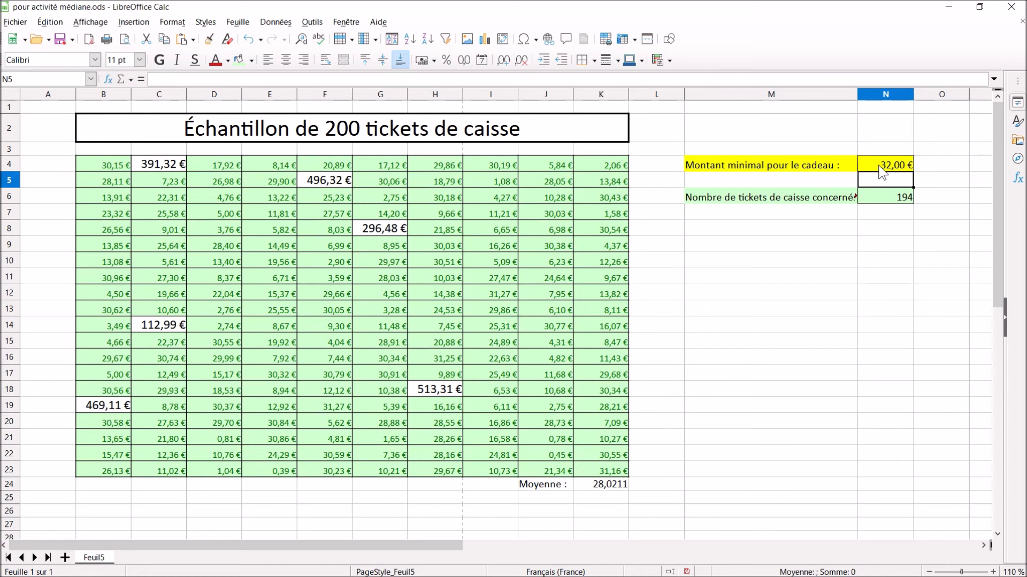